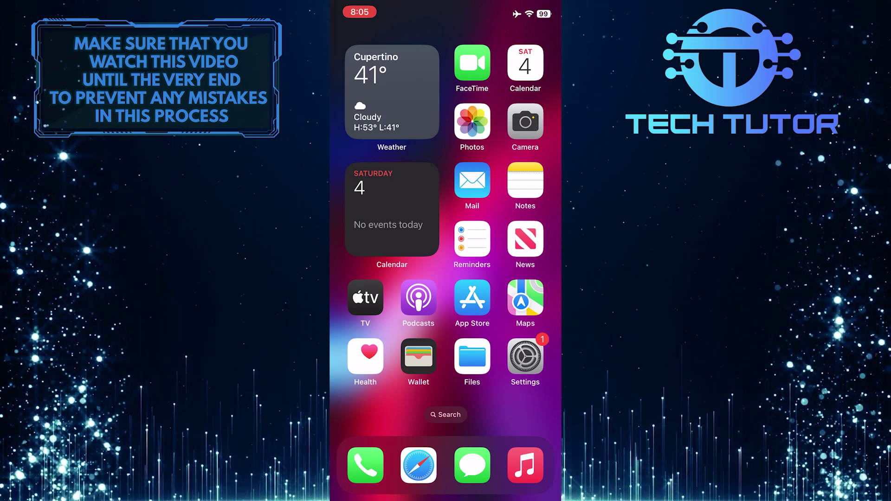
Open Settings and go to the Control Center page listing its included controls
click(525, 357)
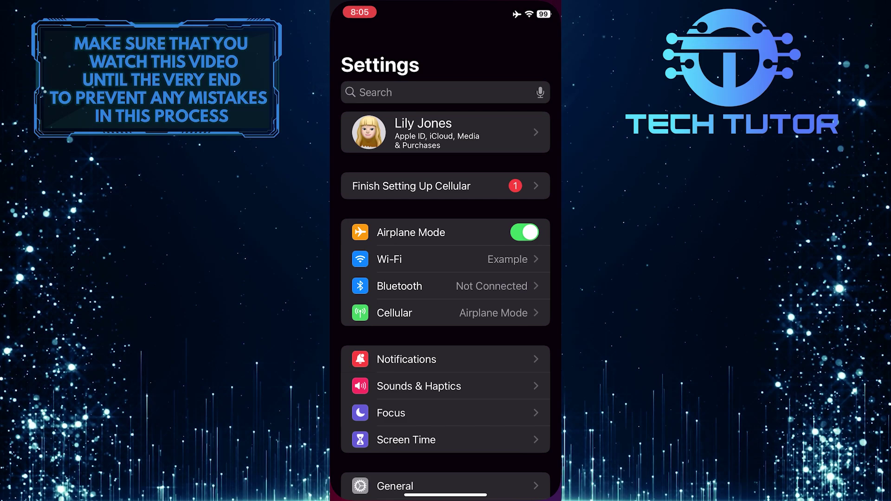
scroll(445, 293, down, 5)
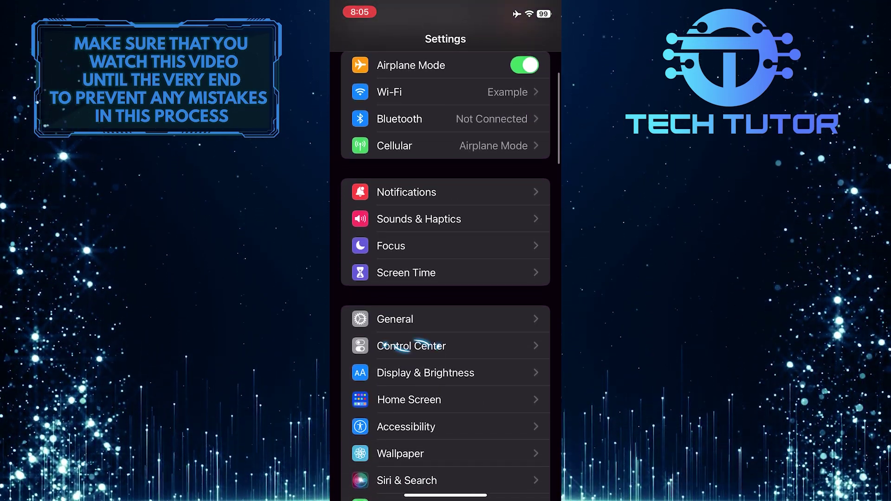
click(411, 347)
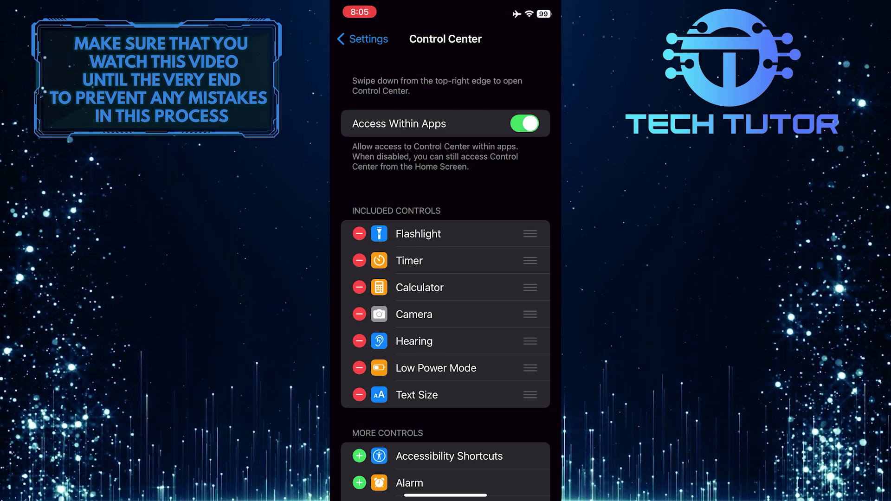
scroll(446, 279, down, 5)
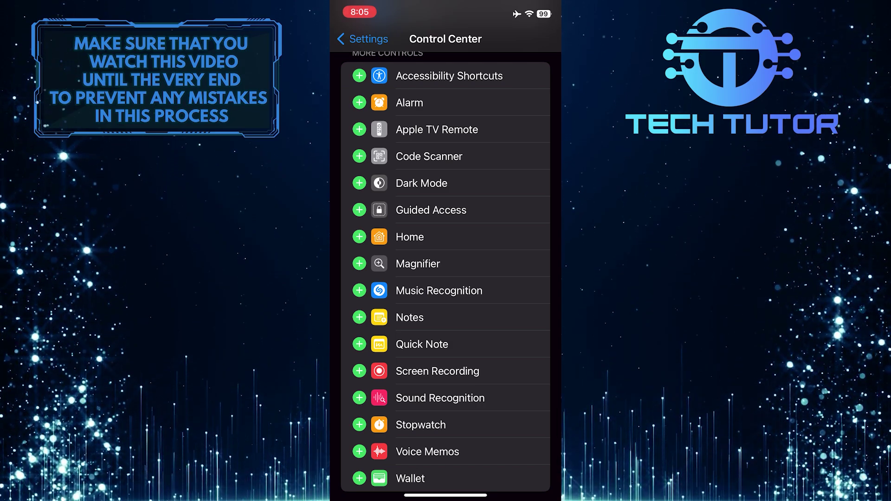
scroll(446, 272, down, 1)
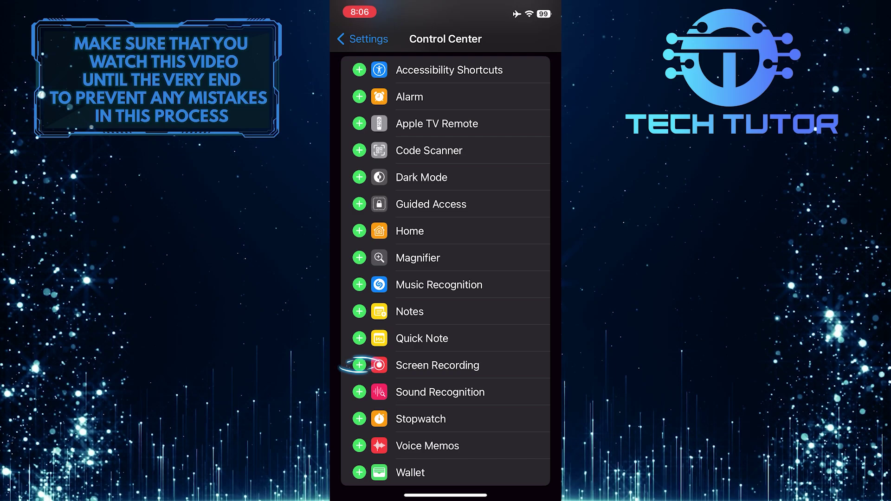
scroll(446, 272, up, 1)
scroll(446, 271, up, 5)
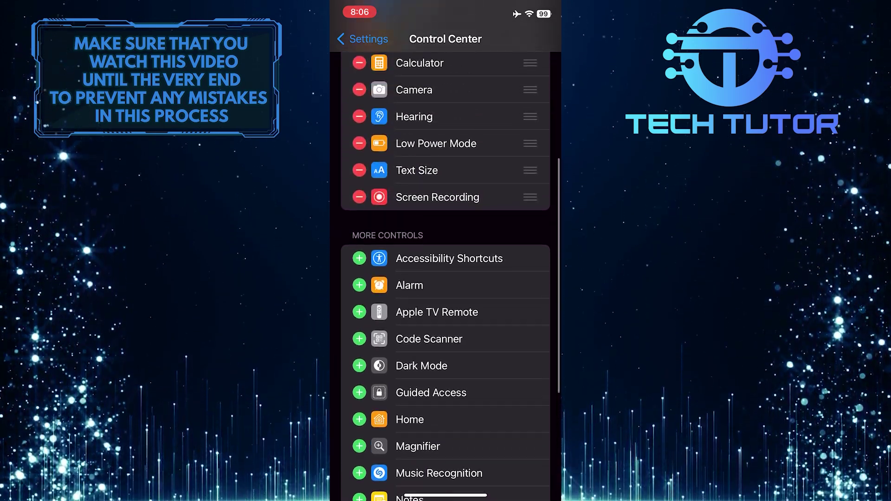
scroll(446, 272, up, 2)
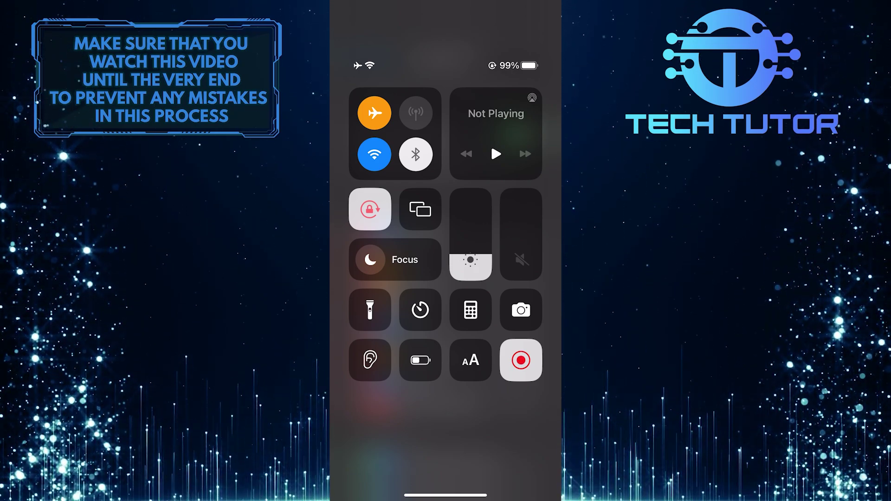
Show the Screen Recording options panel, with Photos as destination and microphone off
click(521, 360)
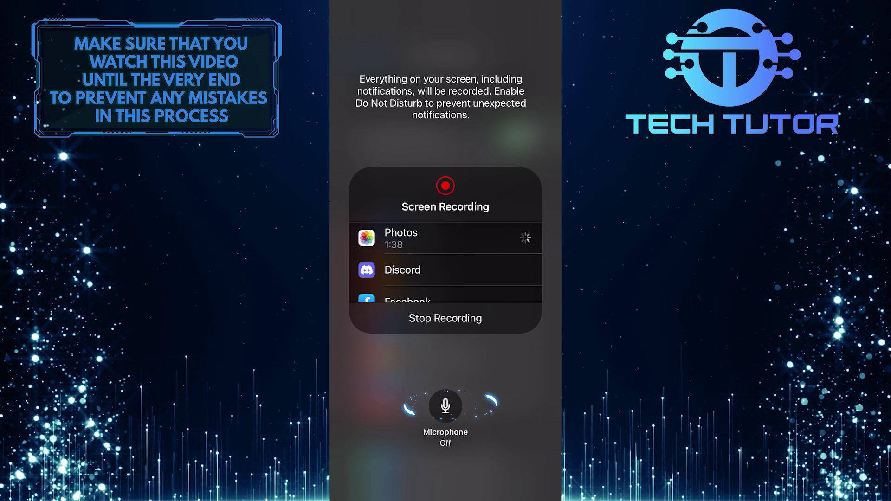
Switch the Screen Recording microphone on
click(447, 406)
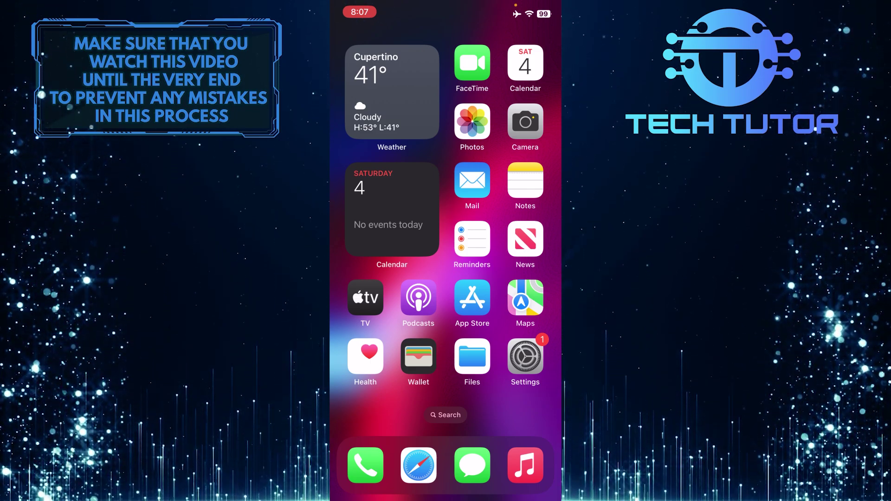
Open Photos on its Library tab, which is still empty
click(472, 122)
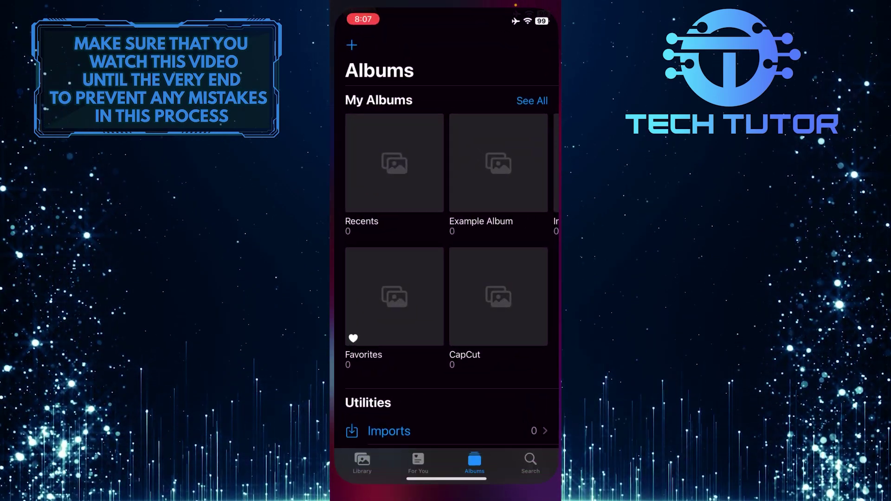
click(359, 470)
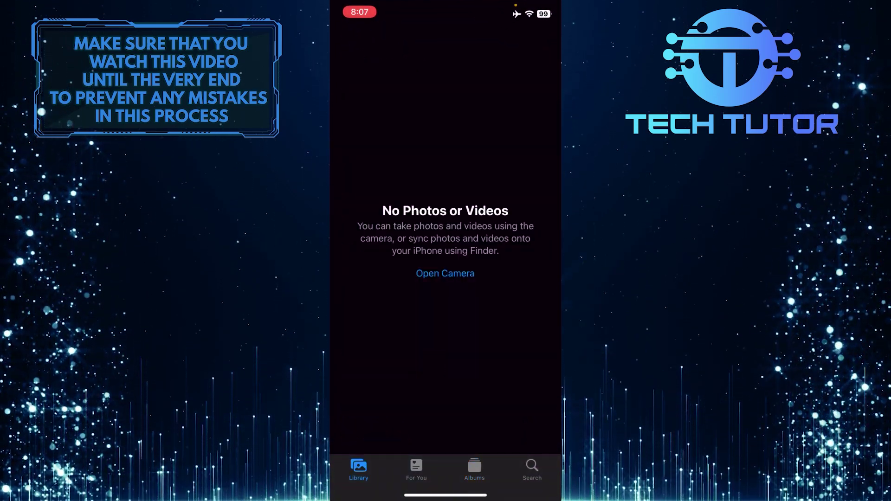